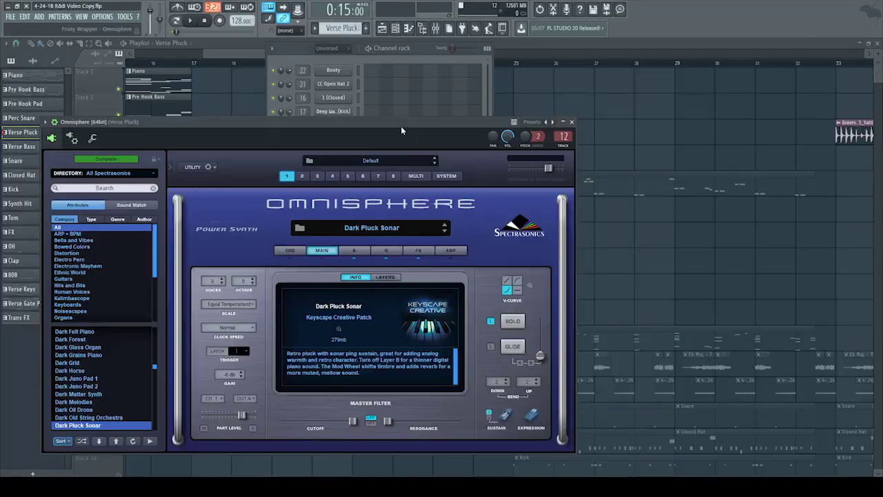
Move the Verse Pluck's Omnisphere window aside and bring up the effects on the Vox mixer track
{"action": "left_click_drag", "start_coordinate": [401, 125], "coordinate": [800, 117]}
{"action": "left_click", "coordinate": [248, 54]}
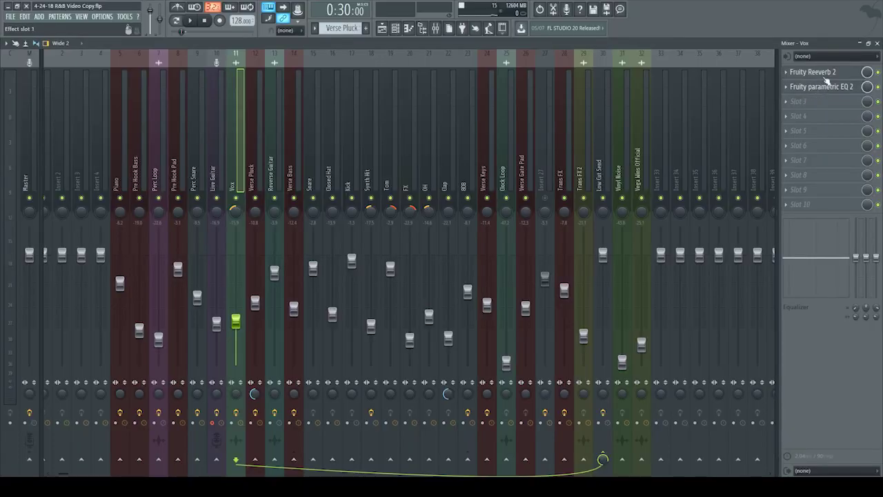
Play the playlist from bar 17 to hear the Eb Maj - 7 vocal clips with the Verse Pluck
{"action": "left_click", "coordinate": [382, 29]}
{"action": "scroll", "coordinate": [232, 69], "scroll_direction": "up", "scroll_amount": 3}
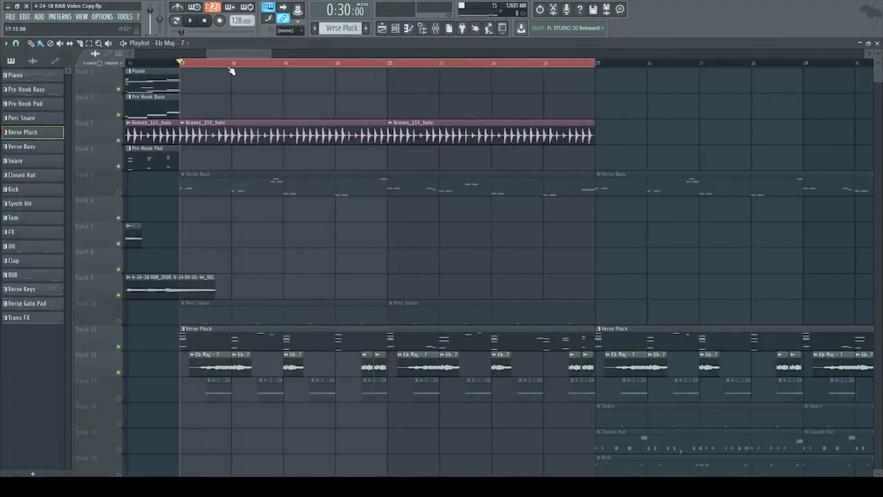
{"action": "left_click_drag", "start_coordinate": [229, 55], "coordinate": [223, 59]}
{"action": "key", "text": "space"}
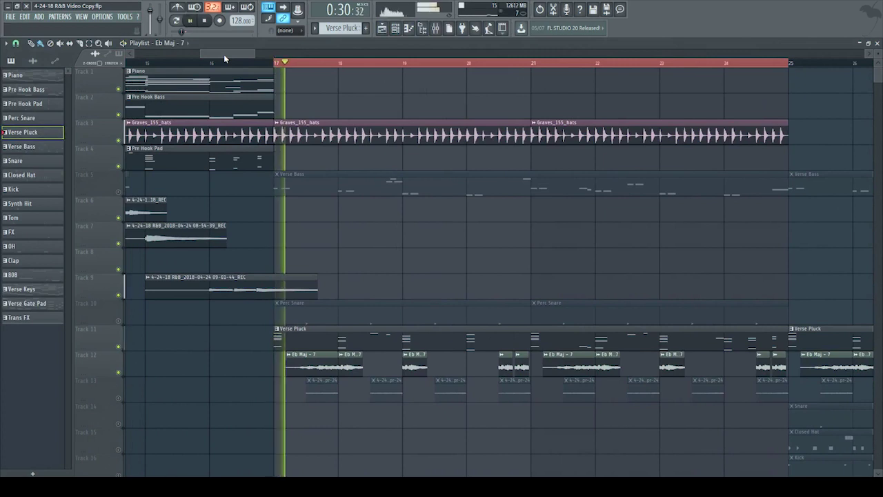
{"action": "scroll", "coordinate": [483, 117], "scroll_direction": "down", "scroll_amount": 2}
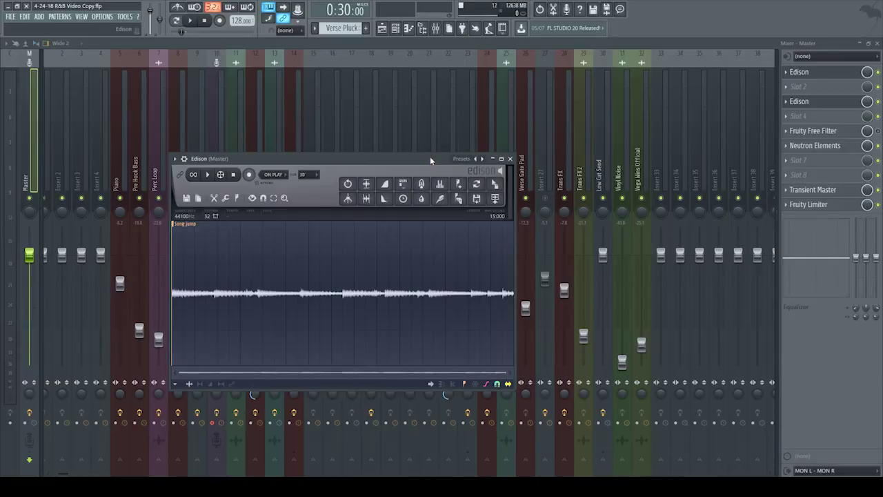
Play the recording in the master track's Edison, and show the effects on the Reverse Guitar mixer track
{"action": "left_click", "coordinate": [210, 174]}
{"action": "left_click_drag", "start_coordinate": [297, 168], "coordinate": [406, 161]}
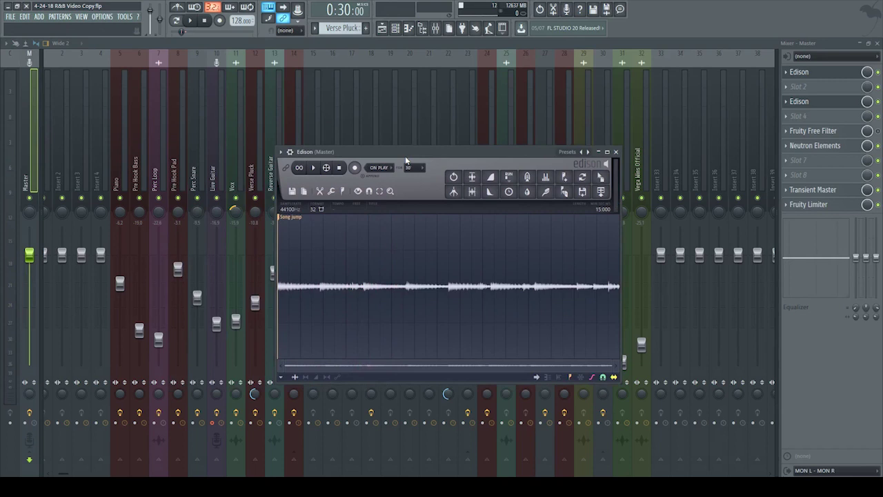
{"action": "left_click", "coordinate": [275, 136]}
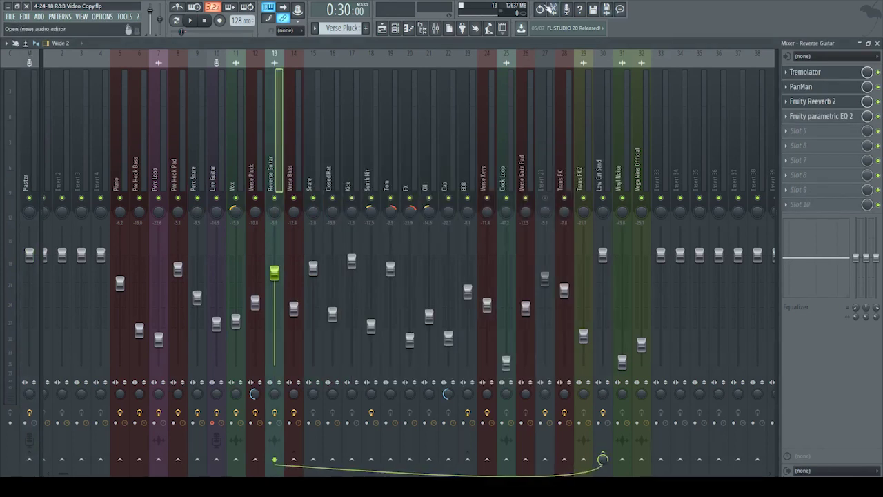
Play the playlist from bar 17 to hear the reversed guitar clips on Track 13 with the other verse parts
{"action": "left_click", "coordinate": [382, 30]}
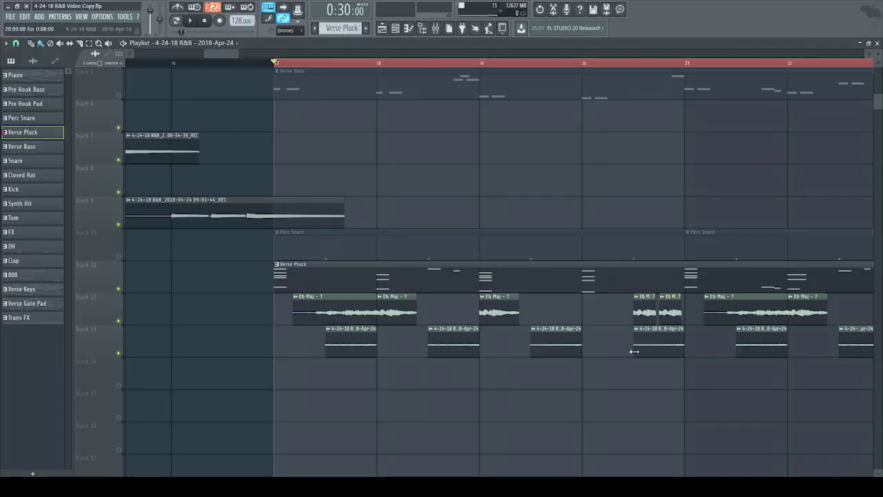
{"action": "key", "text": "space"}
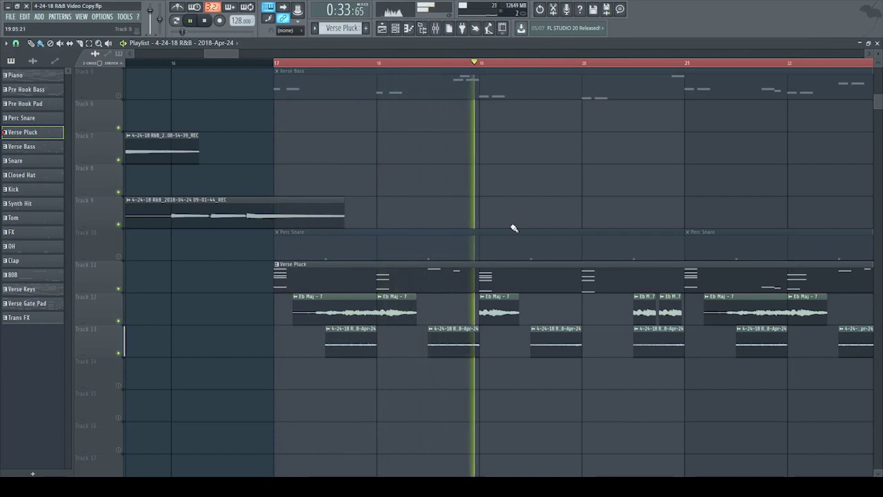
{"action": "mouse_move", "coordinate": [229, 52]}
{"action": "left_mouse_down"}
{"action": "mouse_move", "coordinate": [245, 63]}
{"action": "mouse_move", "coordinate": [221, 62]}
{"action": "left_mouse_up"}
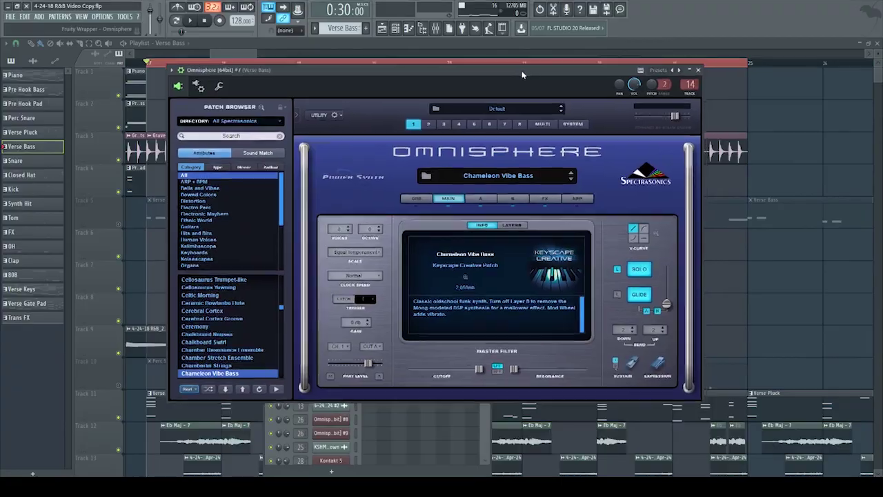
View the Verse Bass's Chameleon Vibe Bass patch in Omnisphere and close the instrument window
{"action": "left_click_drag", "start_coordinate": [522, 74], "coordinate": [490, 104]}
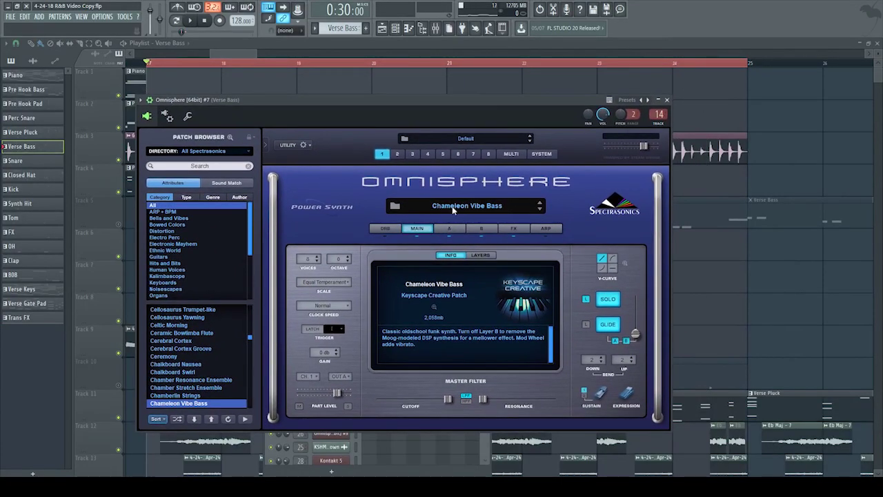
{"action": "left_click", "coordinate": [667, 100]}
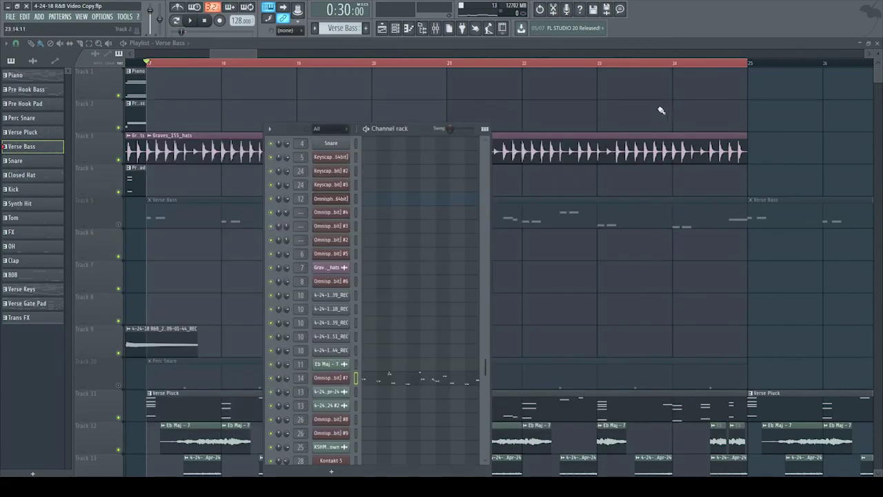
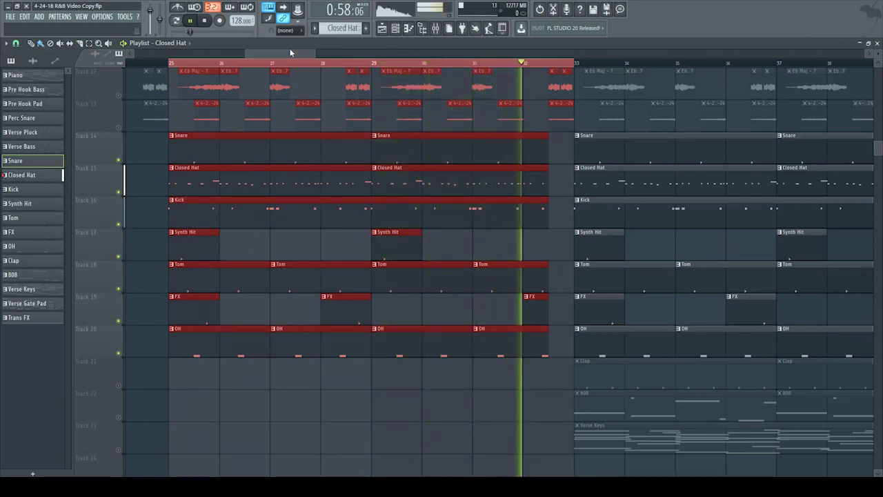
Examine the verse clips leading up to bar 33, from the bass and pluck down to the drums, during playback
{"action": "scroll", "coordinate": [291, 167], "scroll_direction": "up", "scroll_amount": 6}
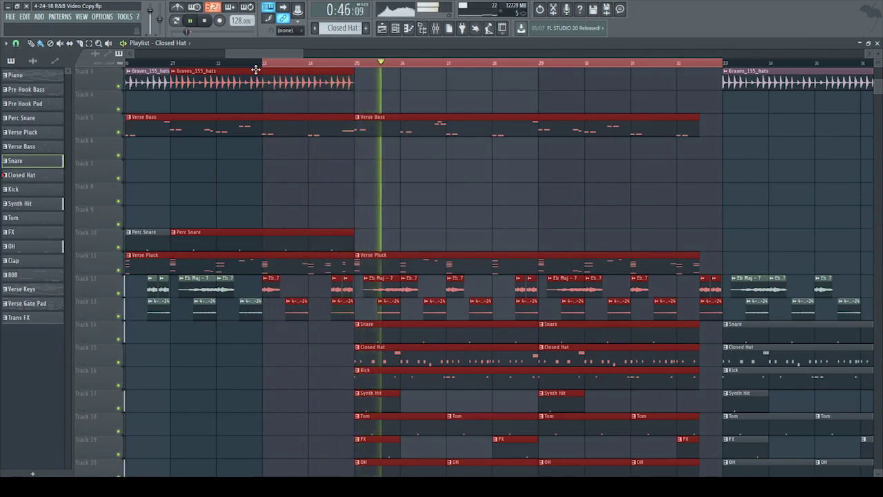
{"action": "scroll", "coordinate": [256, 70], "scroll_direction": "down", "scroll_amount": 2}
{"action": "scroll", "coordinate": [270, 73], "scroll_direction": "up", "scroll_amount": 1}
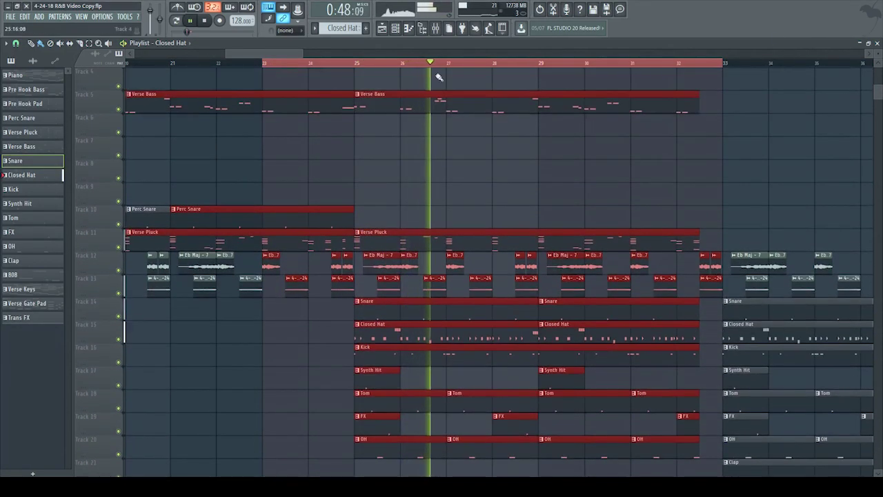
{"action": "scroll", "coordinate": [856, 87], "scroll_direction": "up", "scroll_amount": 4}
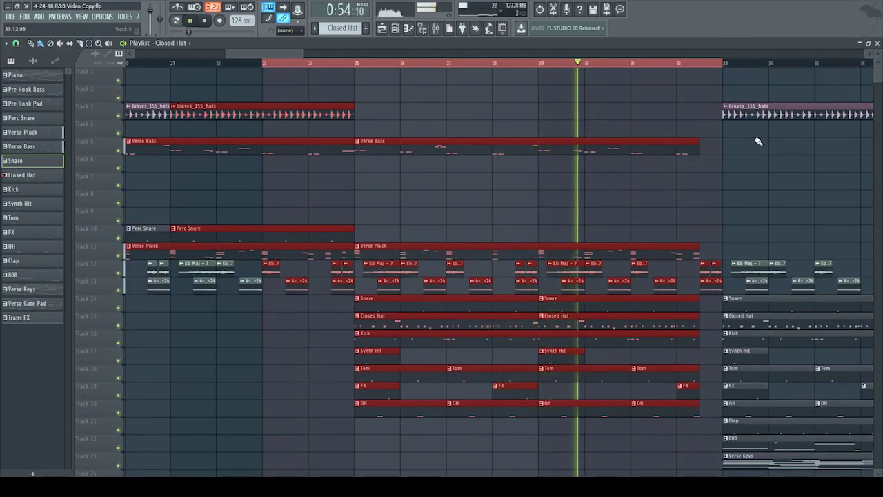
{"action": "scroll", "coordinate": [752, 145], "scroll_direction": "down", "scroll_amount": 3}
{"action": "scroll", "coordinate": [747, 147], "scroll_direction": "up", "scroll_amount": 2}
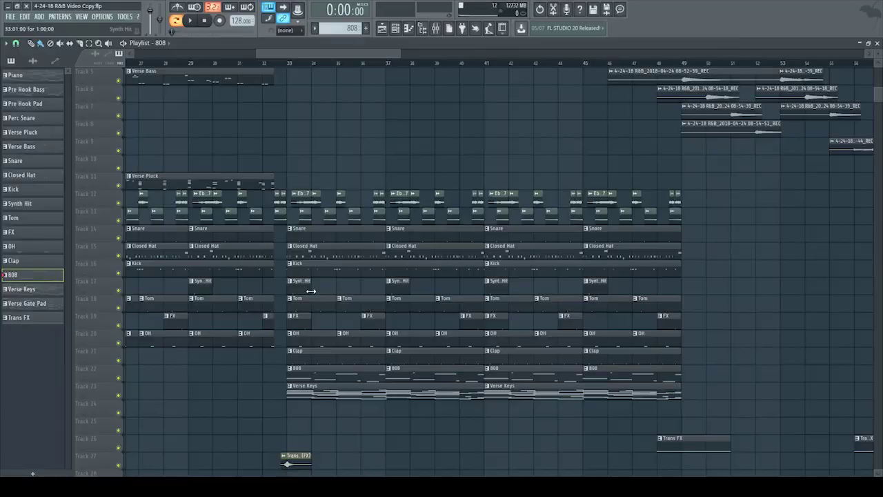
Examine the layers entering at bar 33, including the Clap, 808, Verse Keys and transition effect, while playing into that section
{"action": "scroll", "coordinate": [293, 386], "scroll_direction": "down", "scroll_amount": 3}
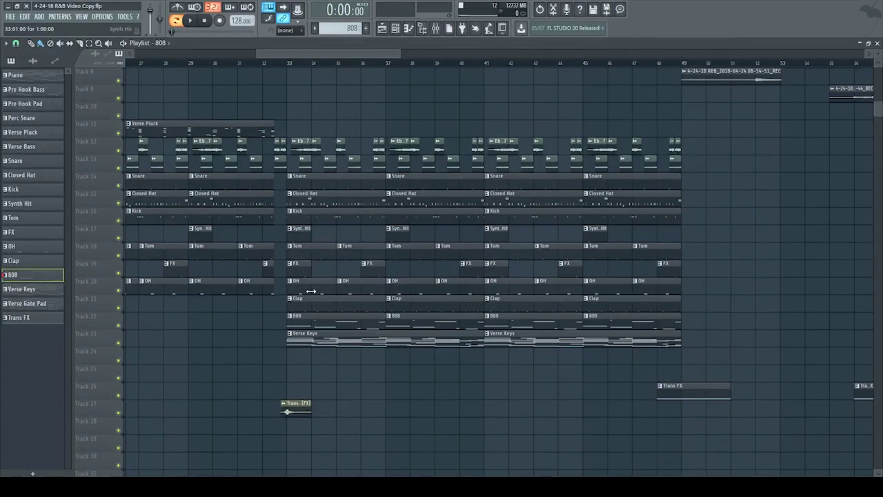
{"action": "scroll", "coordinate": [290, 412], "scroll_direction": "up", "scroll_amount": 4}
{"action": "scroll", "coordinate": [291, 414], "scroll_direction": "down", "scroll_amount": 4}
{"action": "scroll", "coordinate": [292, 414], "scroll_direction": "up", "scroll_amount": 2}
{"action": "scroll", "coordinate": [283, 233], "scroll_direction": "up", "scroll_amount": 5}
{"action": "scroll", "coordinate": [317, 341], "scroll_direction": "down", "scroll_amount": 5}
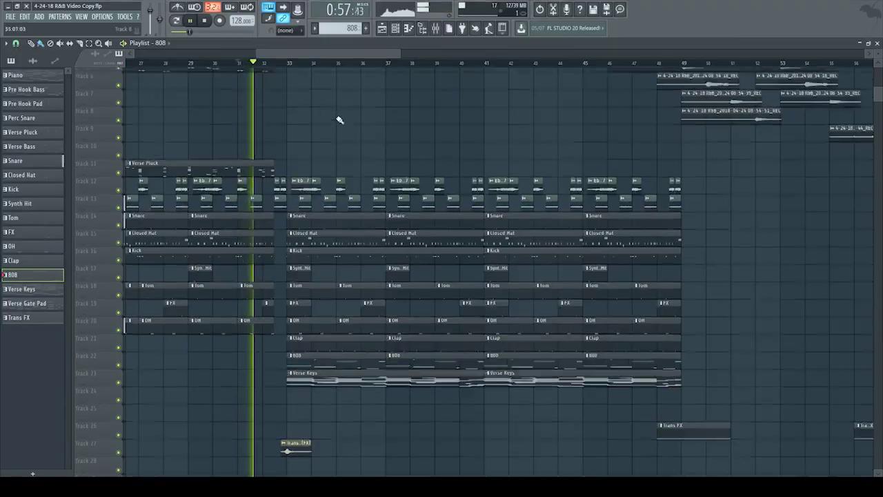
{"action": "scroll", "coordinate": [338, 121], "scroll_direction": "up", "scroll_amount": 2}
{"action": "scroll", "coordinate": [338, 120], "scroll_direction": "down", "scroll_amount": 3}
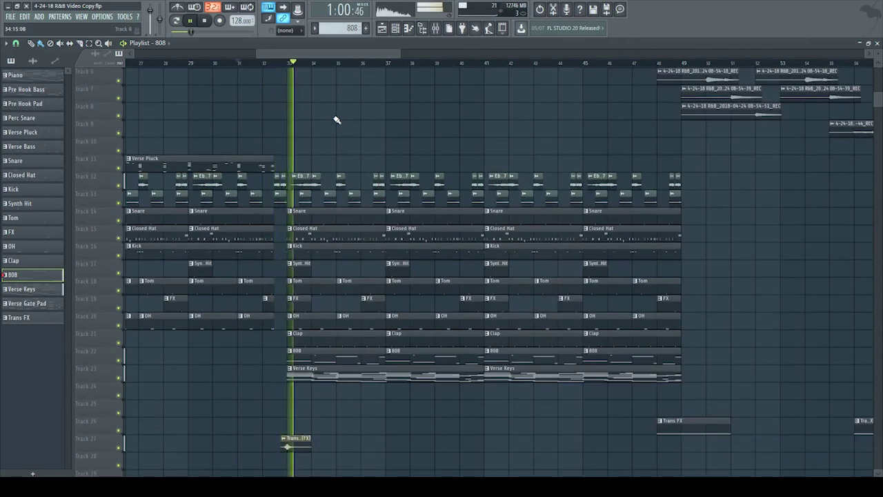
{"action": "scroll", "coordinate": [337, 120], "scroll_direction": "up", "scroll_amount": 3}
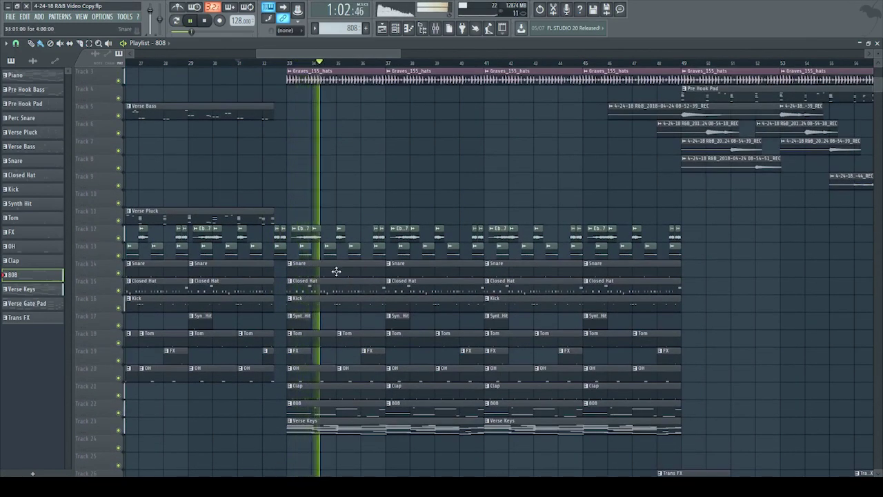